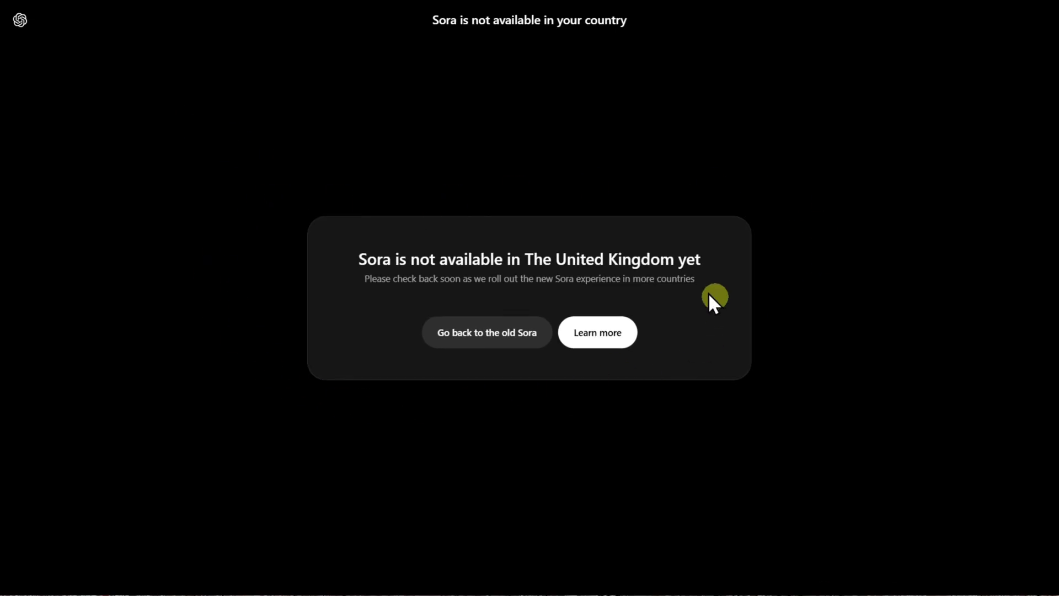
# - Dismiss the not-available-in-your-country notice by going back to the old Sora
pyautogui.click(444, 331)
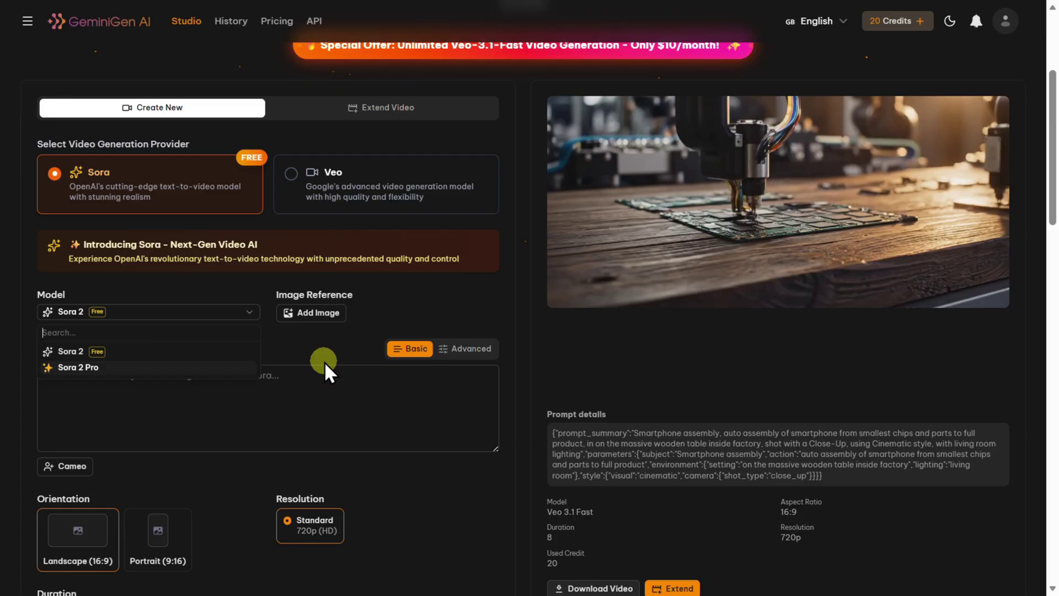
# - Keep Sora 2 selected as the video model
pyautogui.click(324, 362)
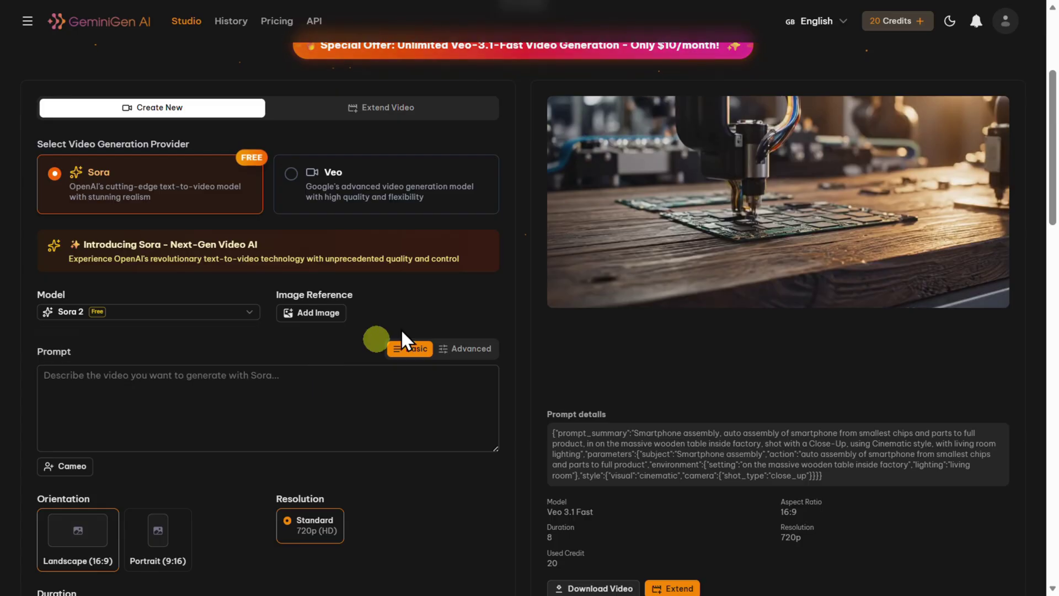
pyautogui.click(241, 314)
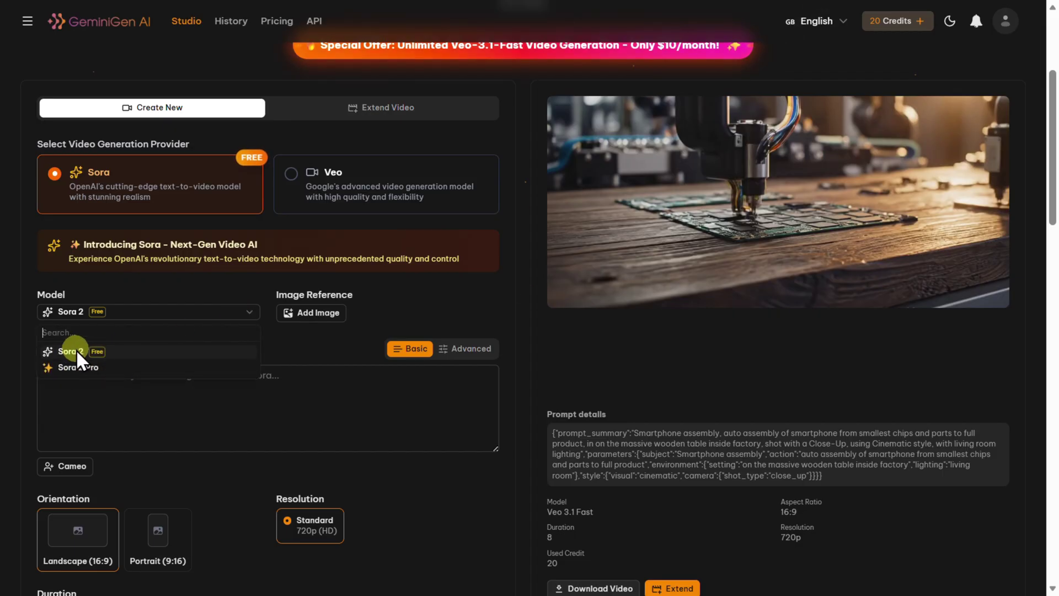
pyautogui.click(288, 341)
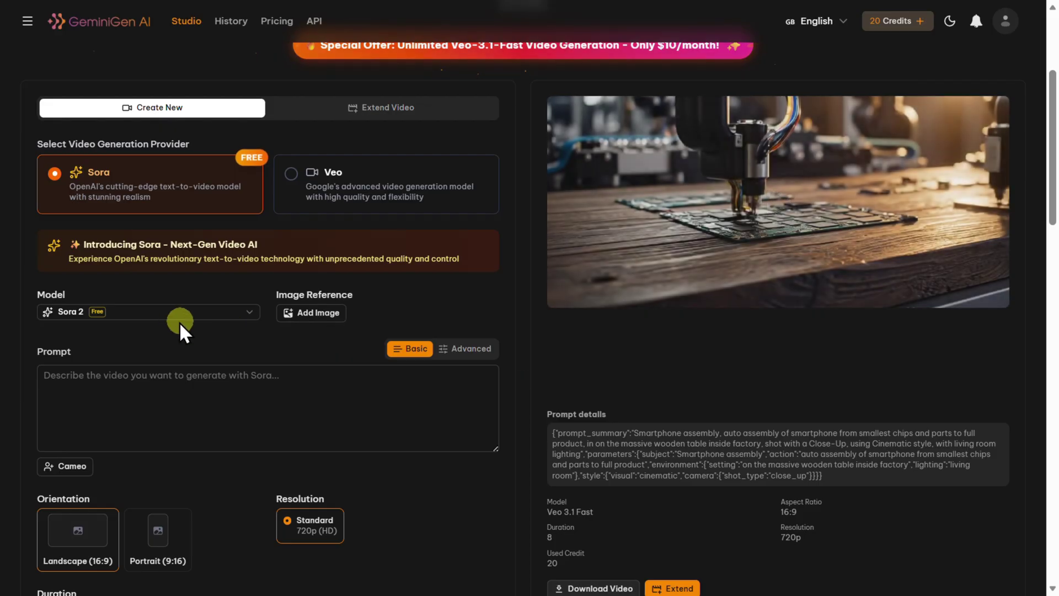
pyautogui.click(148, 315)
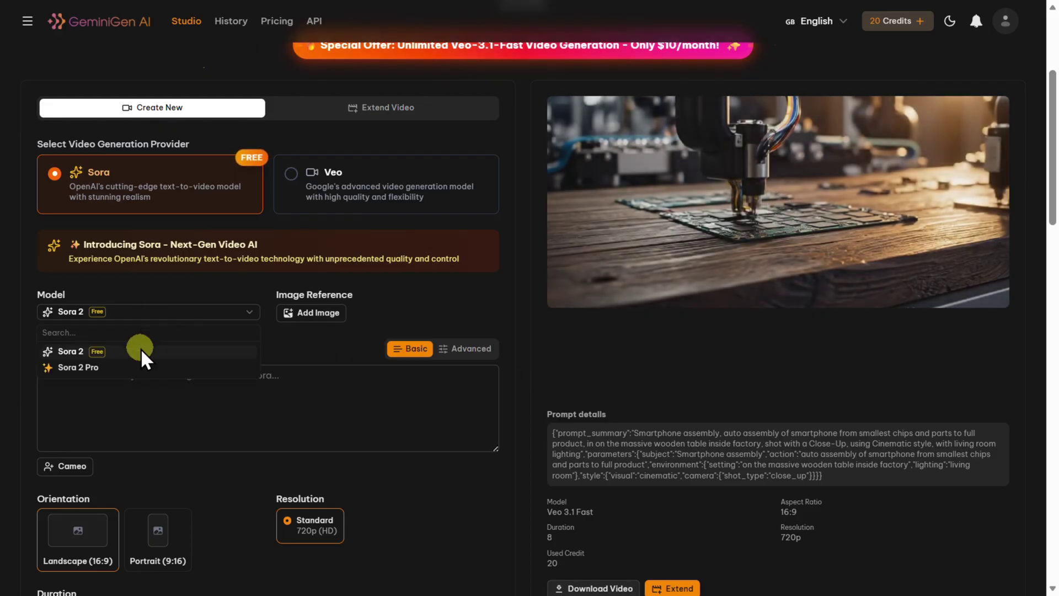
pyautogui.click(140, 351)
# - Paste the POV black BMW police-chase prompt and generate the 10s landscape video
pyautogui.scroll(-3, 263, 429)
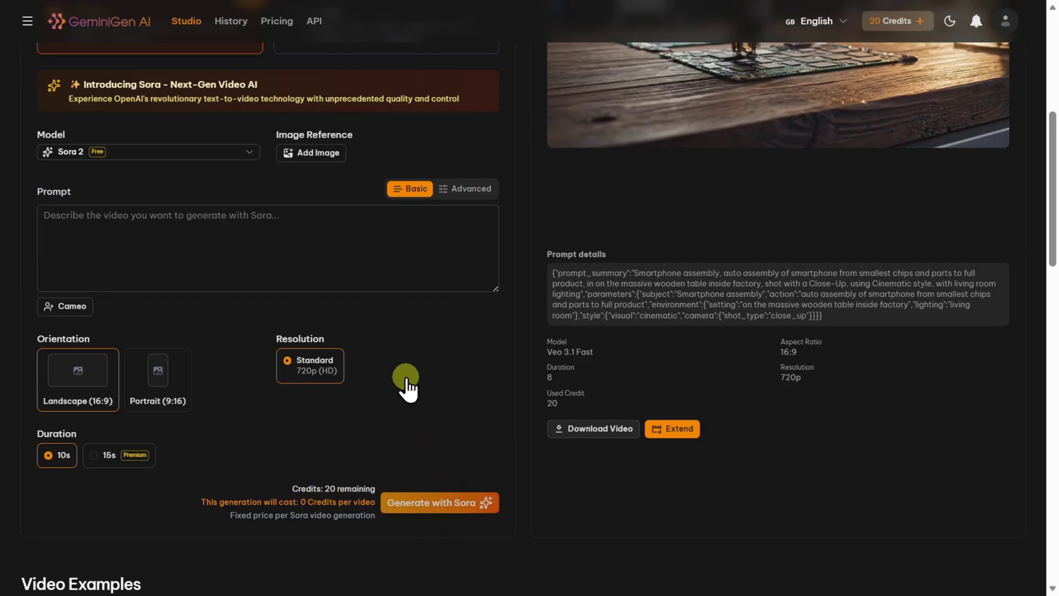
pyautogui.scroll(1, 407, 383)
pyautogui.scroll(2, 406, 377)
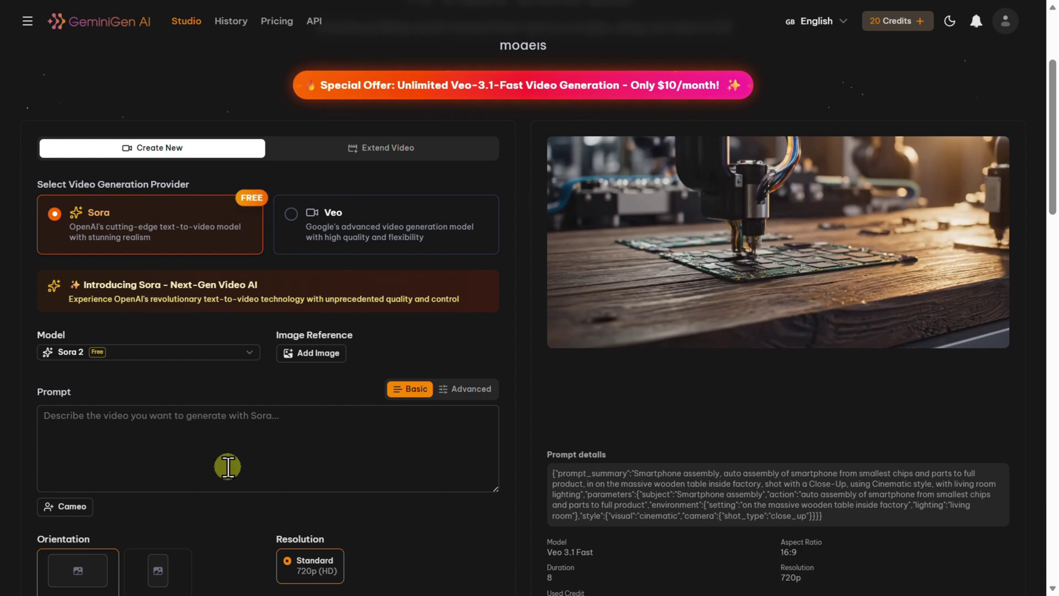
pyautogui.click(194, 448)
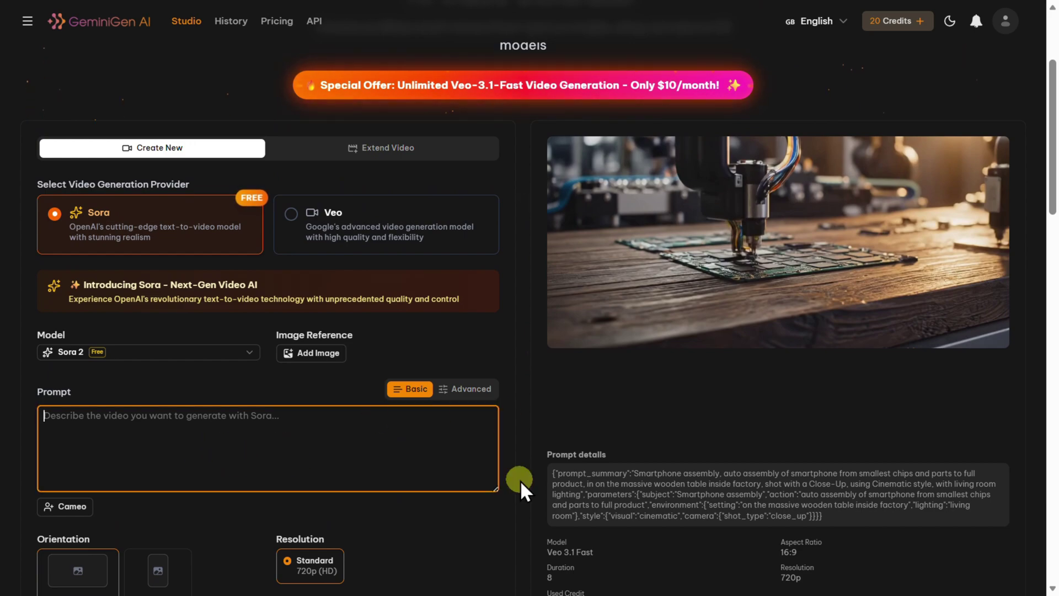
pyautogui.write('POV Camera: a Black BMW car escaping from the police car, high speed, and the car is destroyed in an impact, resulting in trashing. cinematic scene.')
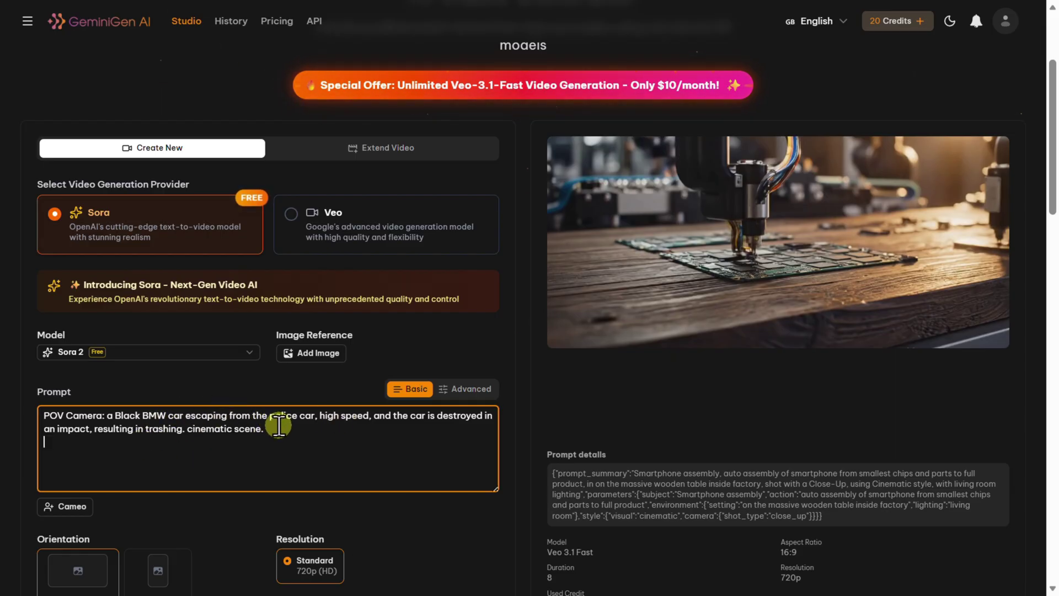
pyautogui.scroll(-3, 475, 521)
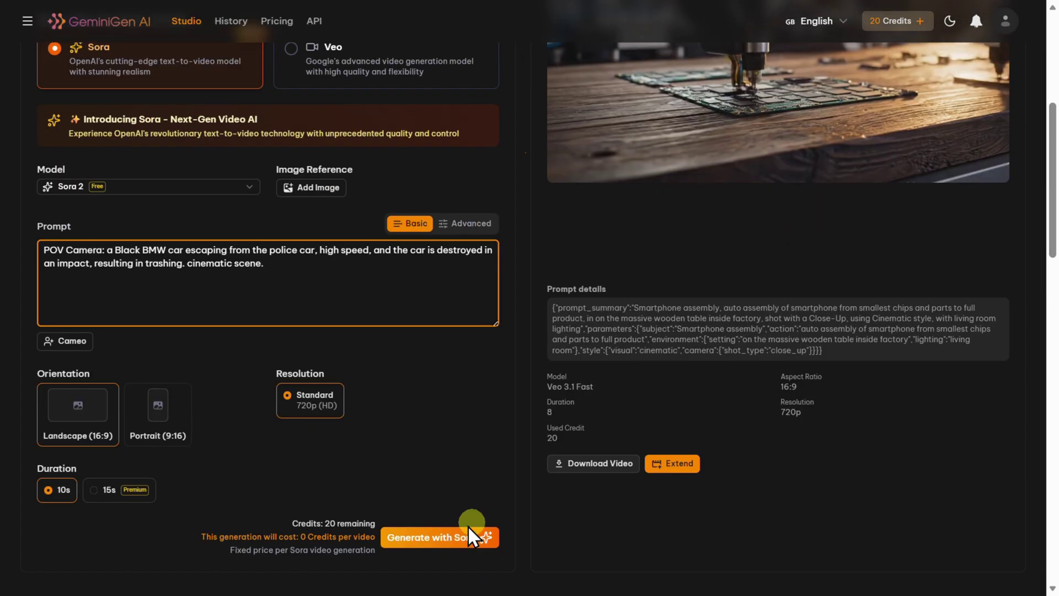
pyautogui.click(430, 537)
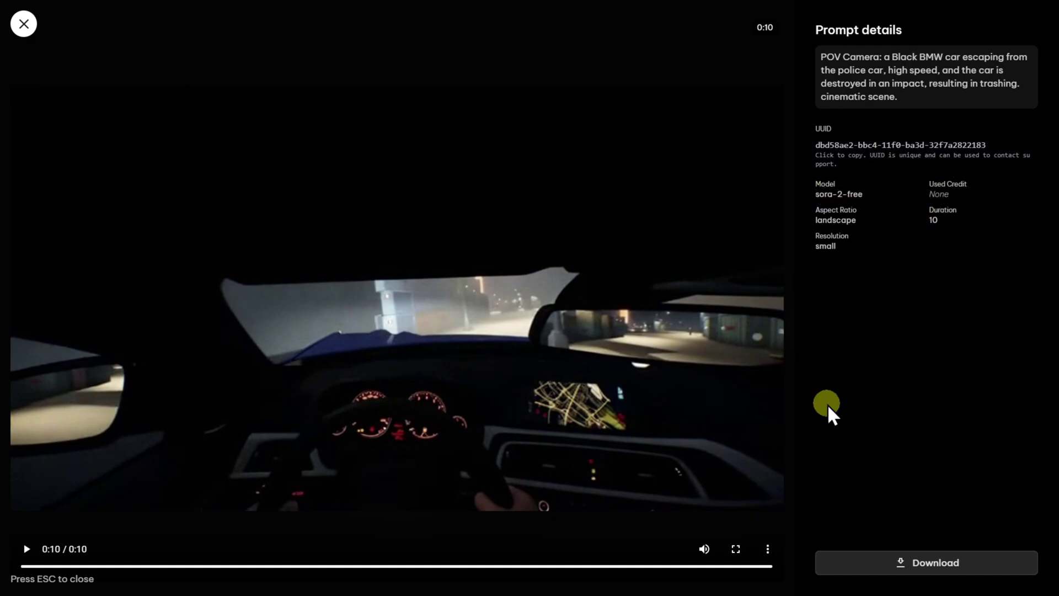
# - Download the BMW chase clip, close the viewer, exit full screen, and return to Studio
pyautogui.click(909, 563)
pyautogui.click(723, 497)
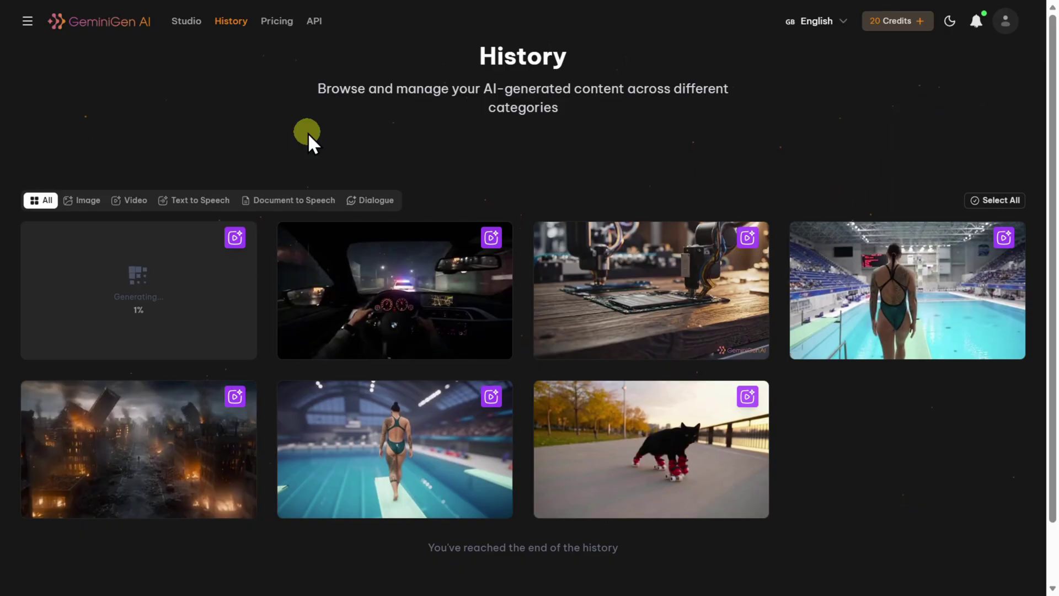
pyautogui.press('F11')
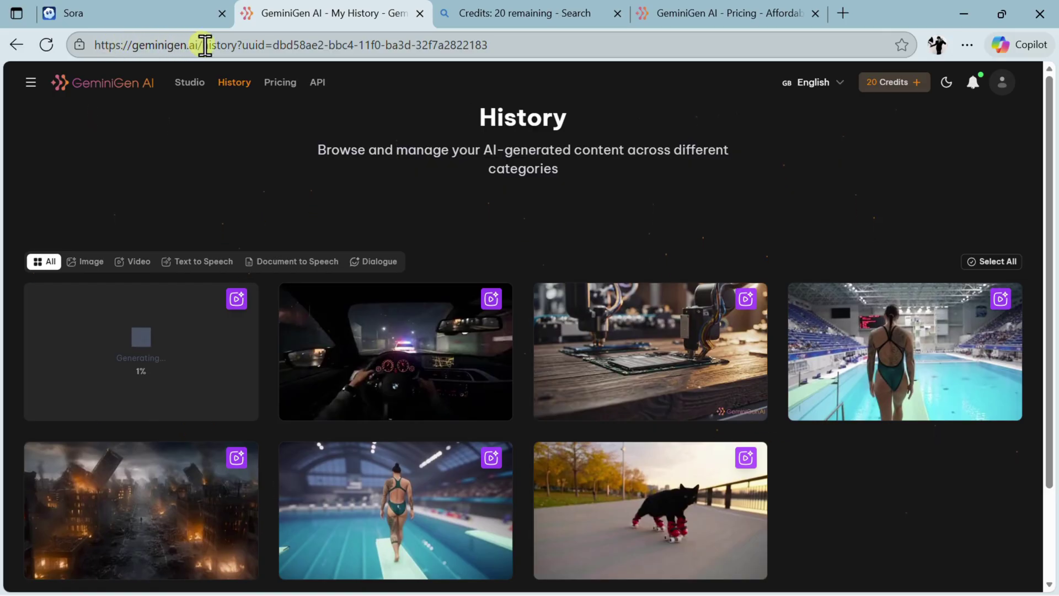
pyautogui.hotkey('alt', 'Left')
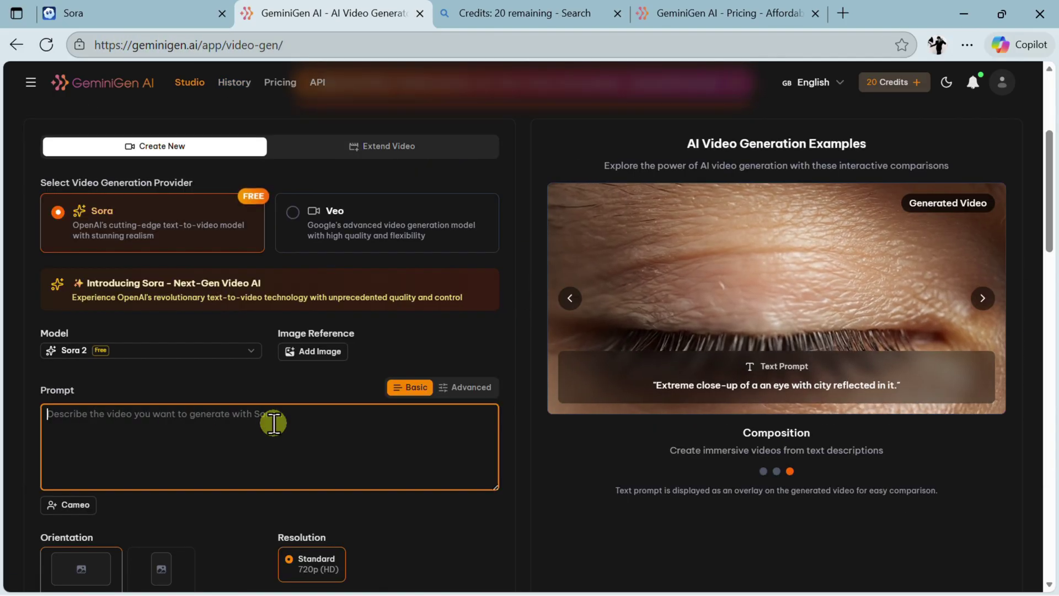
pyautogui.click(272, 421)
pyautogui.hotkey('ctrl', 'v')
pyautogui.scroll(1, 237, 431)
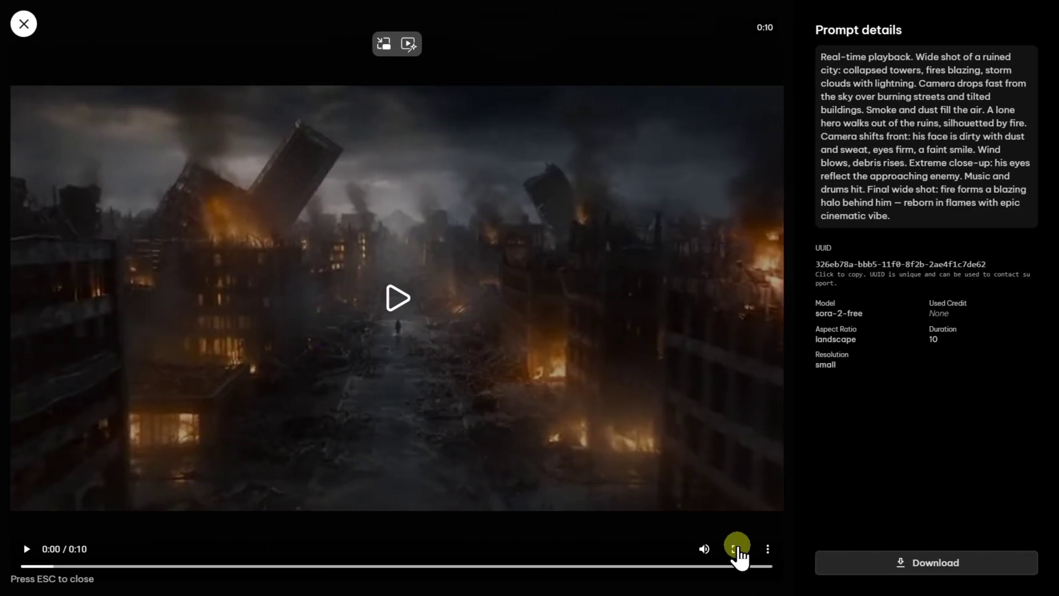
pyautogui.click(737, 548)
pyautogui.click(30, 559)
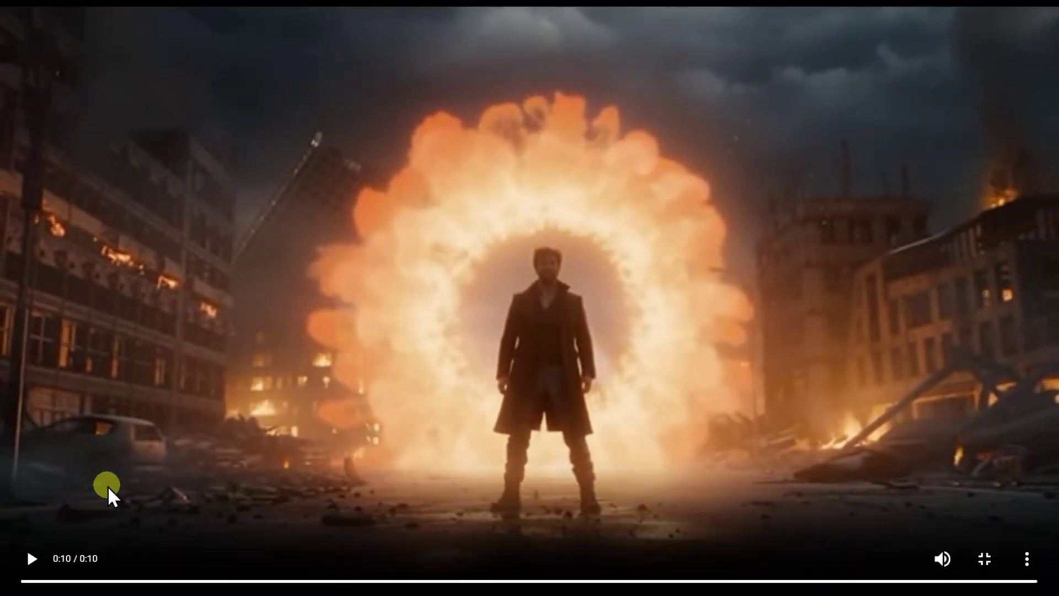
pyautogui.press('Escape')
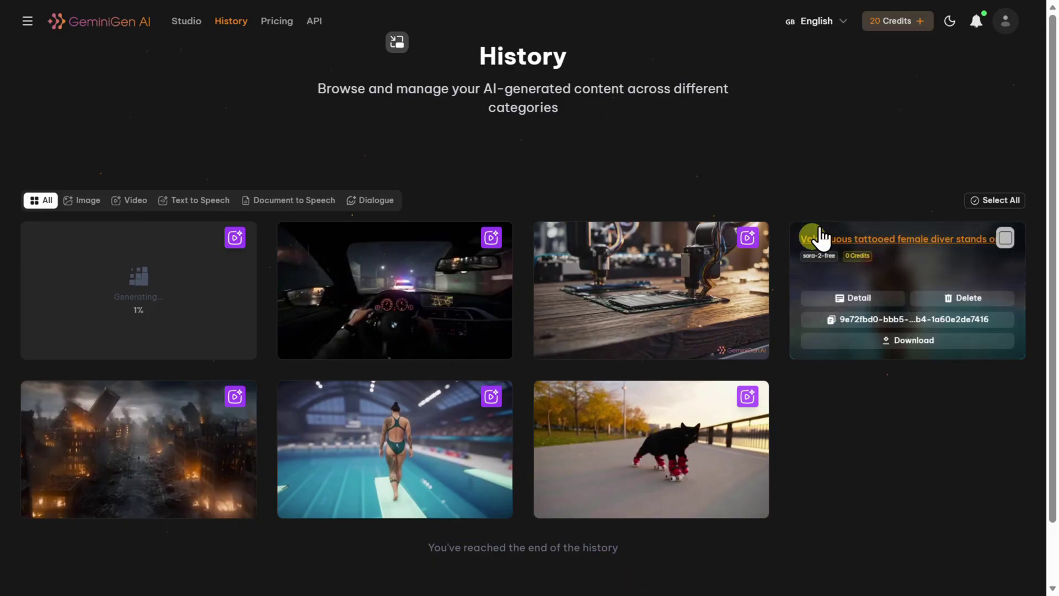
pyautogui.moveTo(925, 267)
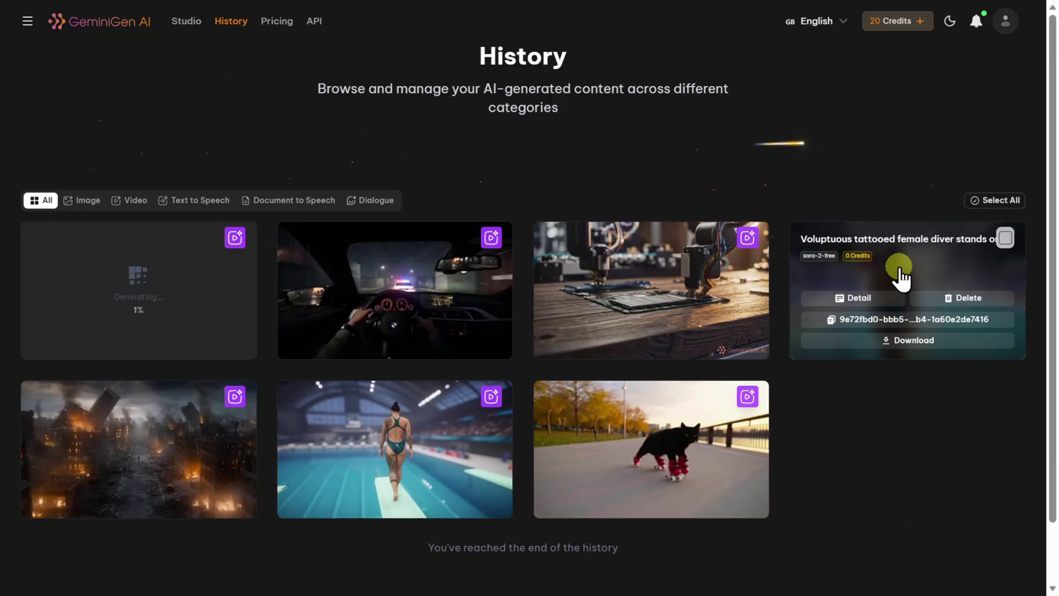
pyautogui.click(899, 270)
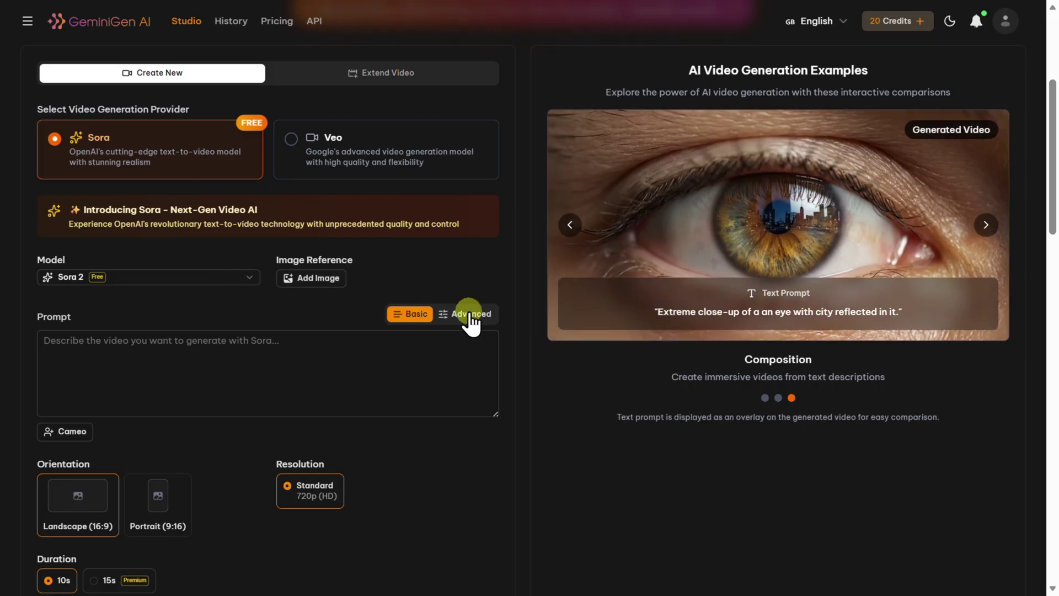
# - Switch the prompt to the structured form, briefly previewing it as JSON
pyautogui.click(470, 316)
pyautogui.scroll(-1, 330, 325)
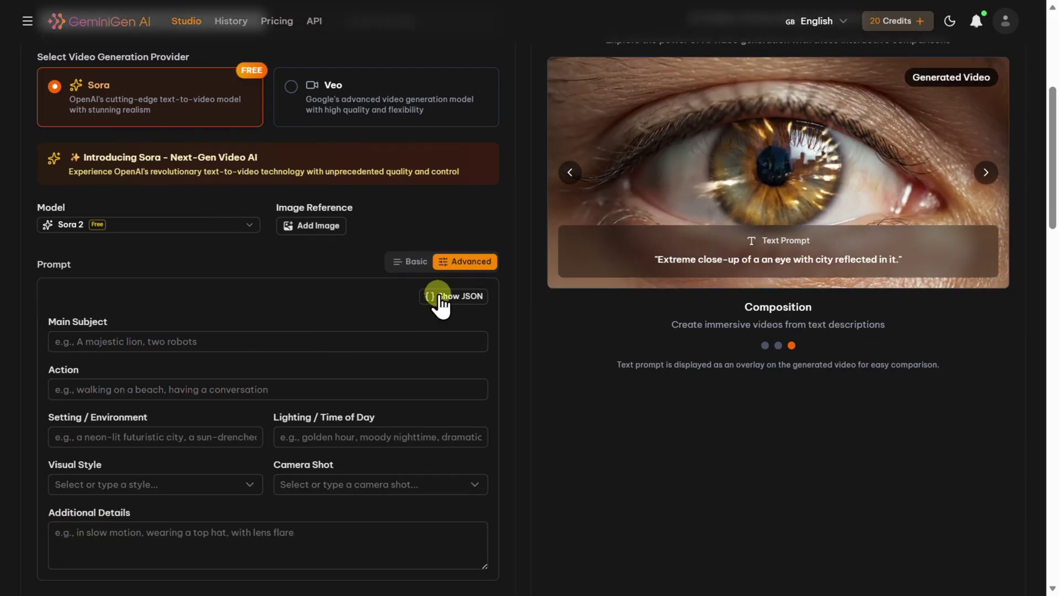
pyautogui.click(445, 299)
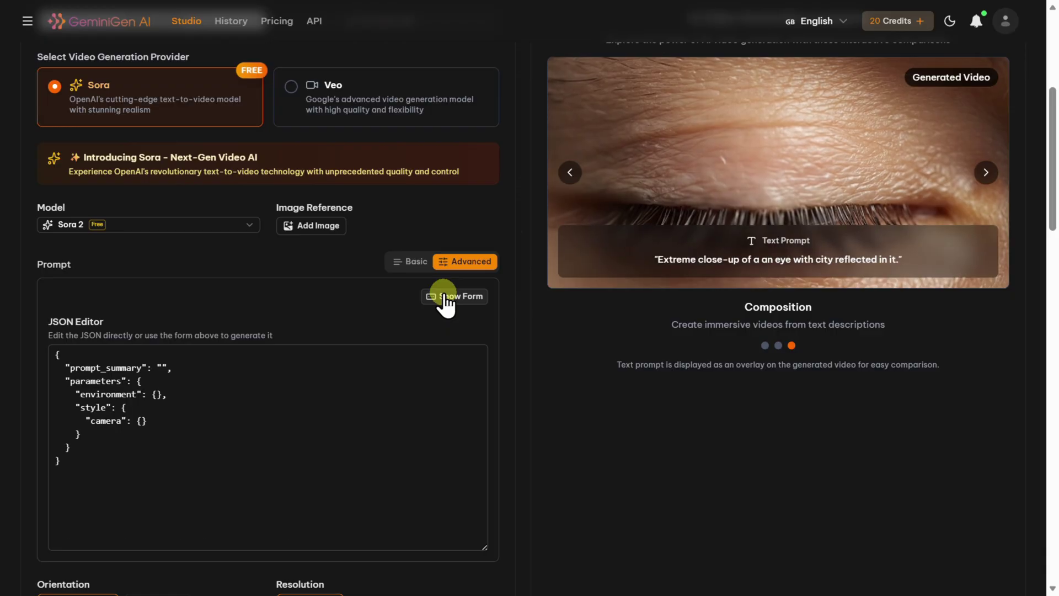
pyautogui.click(446, 302)
pyautogui.scroll(-2, 213, 331)
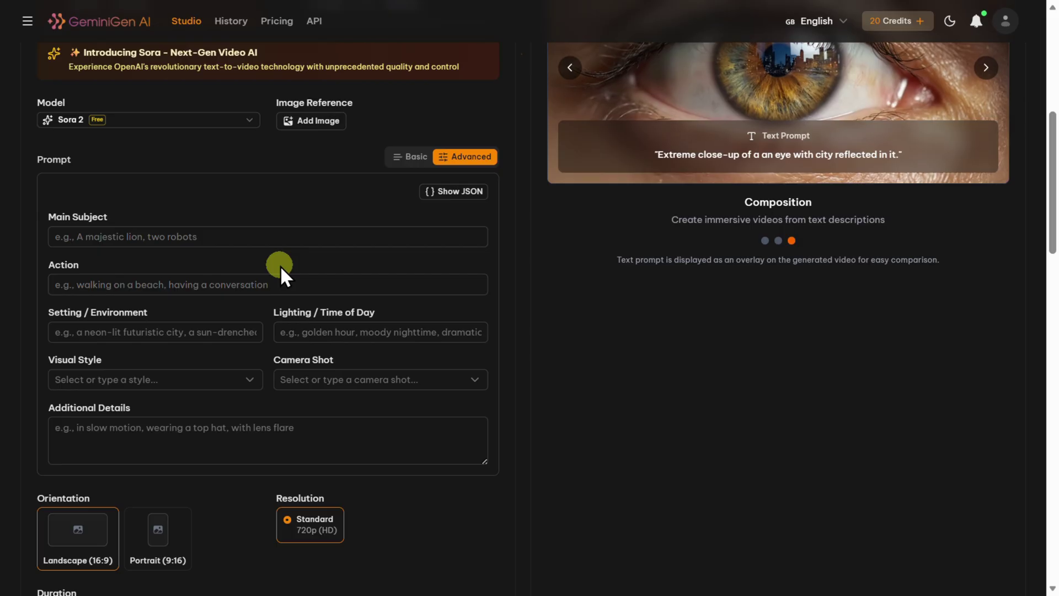
pyautogui.scroll(1, 281, 266)
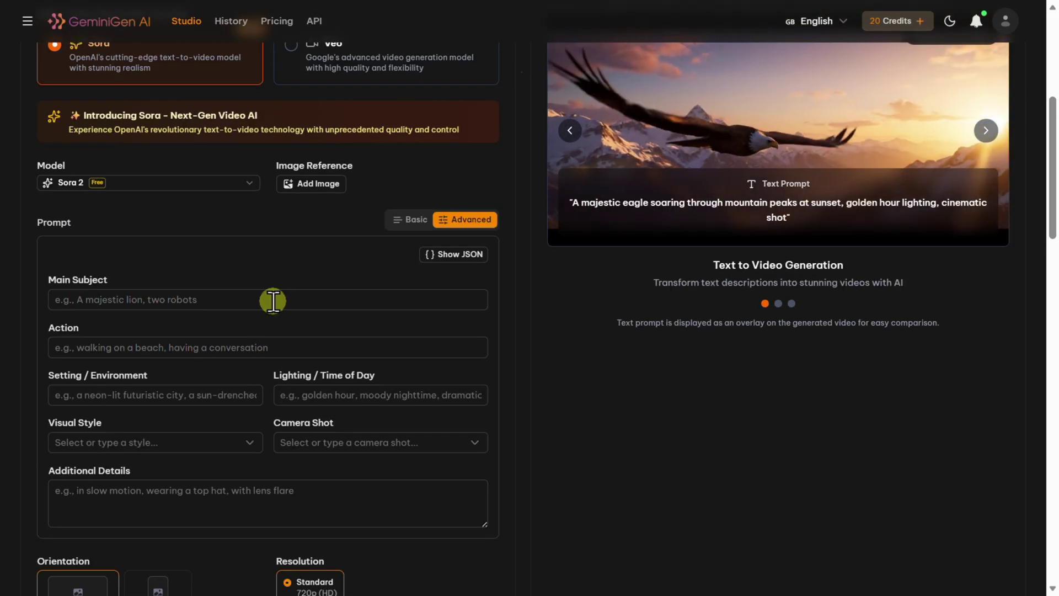
# - Enter 'Smartphone assembly' as Main Subject and describe the assembling action
pyautogui.click(272, 300)
pyautogui.write('Smartphone assembly')
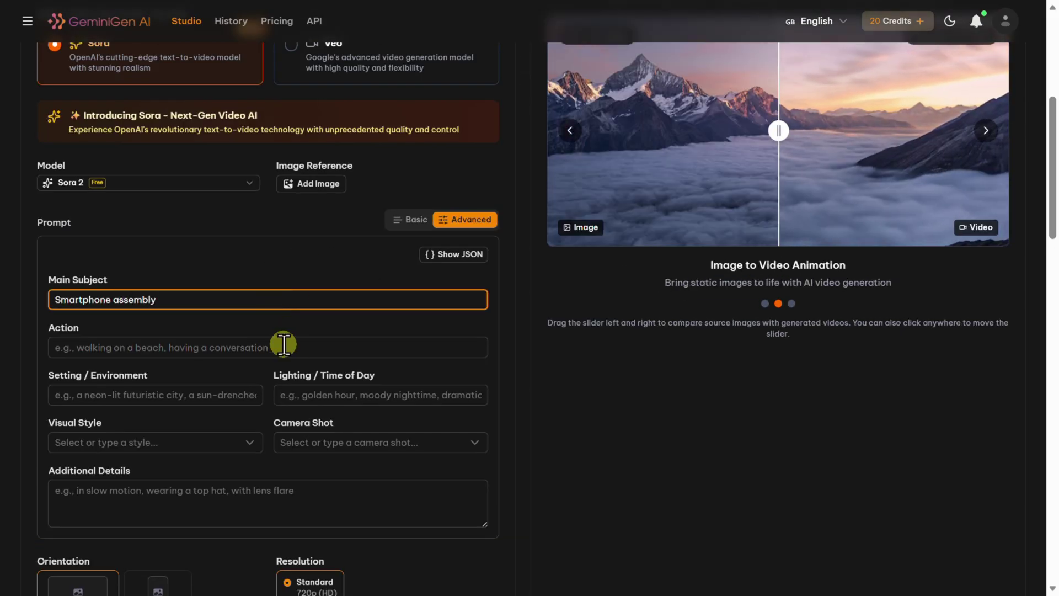
pyautogui.click(192, 345)
pyautogui.write('assemlying smartphone feom inz detailz')
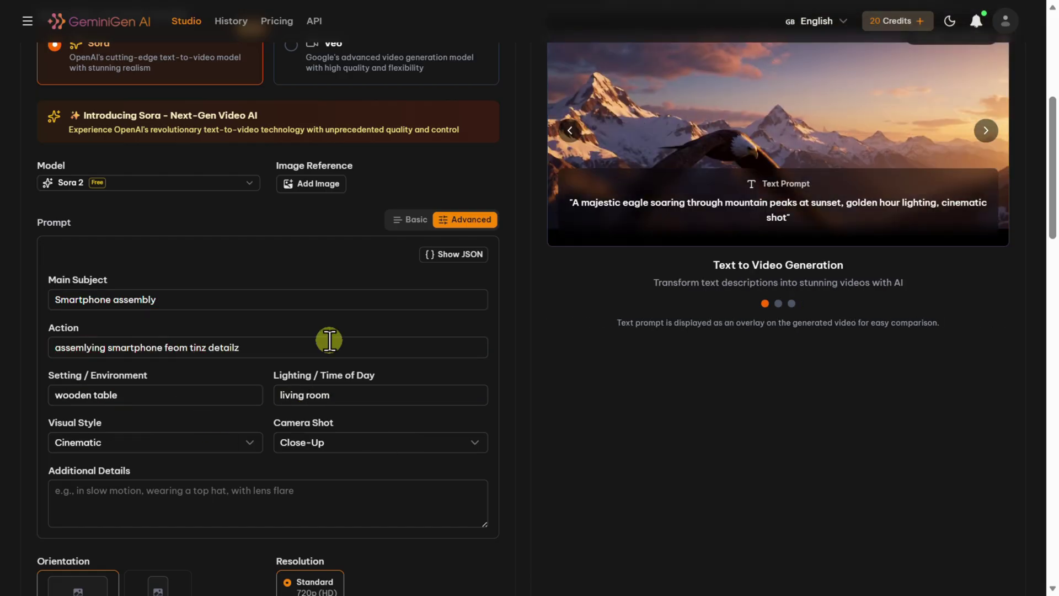
pyautogui.scroll(-5, 331, 338)
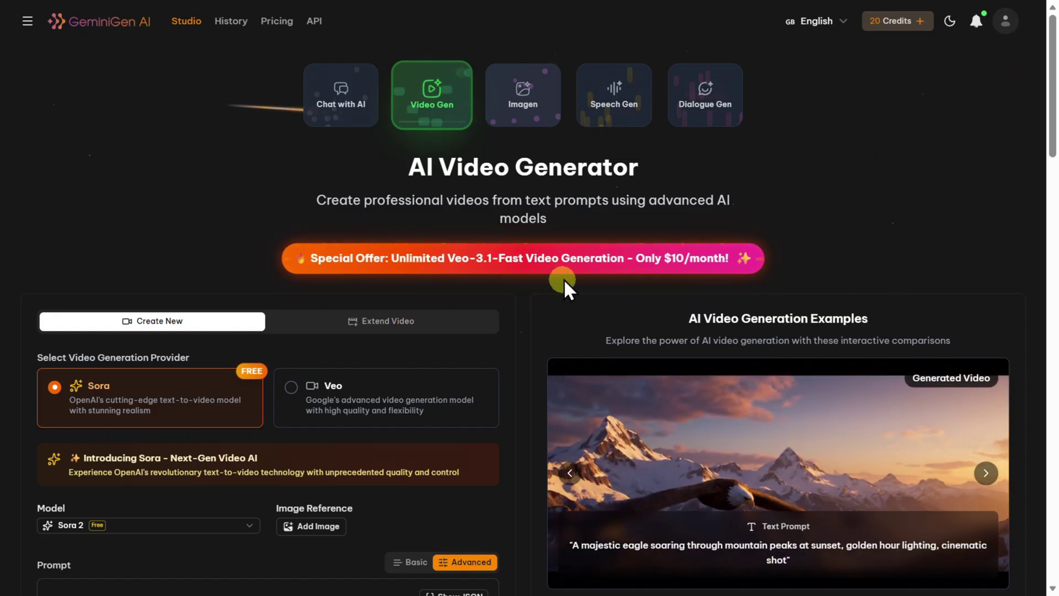
# - Review the $10/month unlimited Veo-3.1-Fast offer, including its works-with-0-credits perk
pyautogui.click(525, 262)
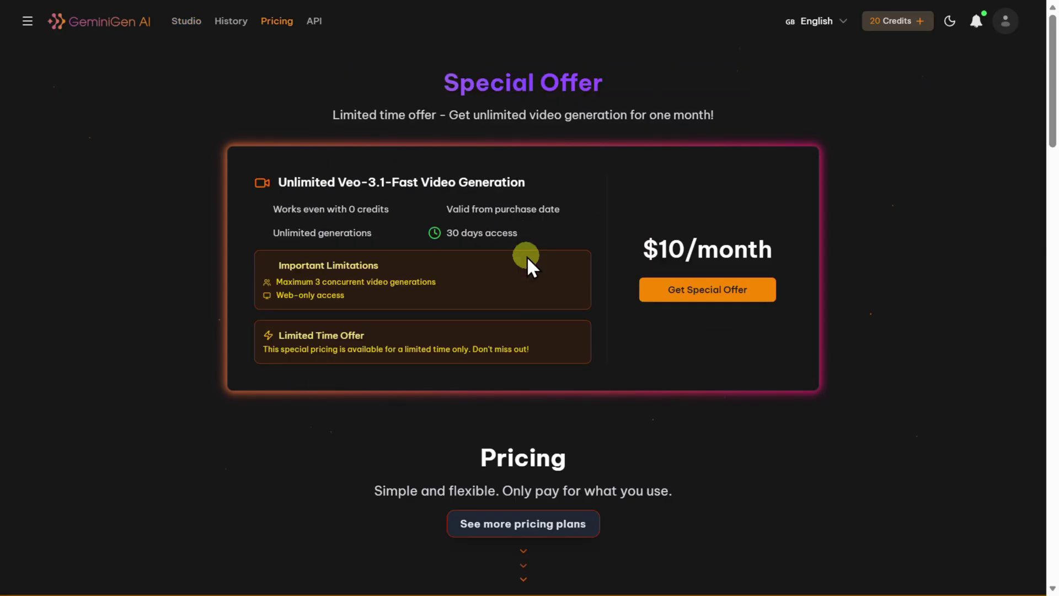
pyautogui.moveTo(650, 246); pyautogui.dragTo(680, 250)
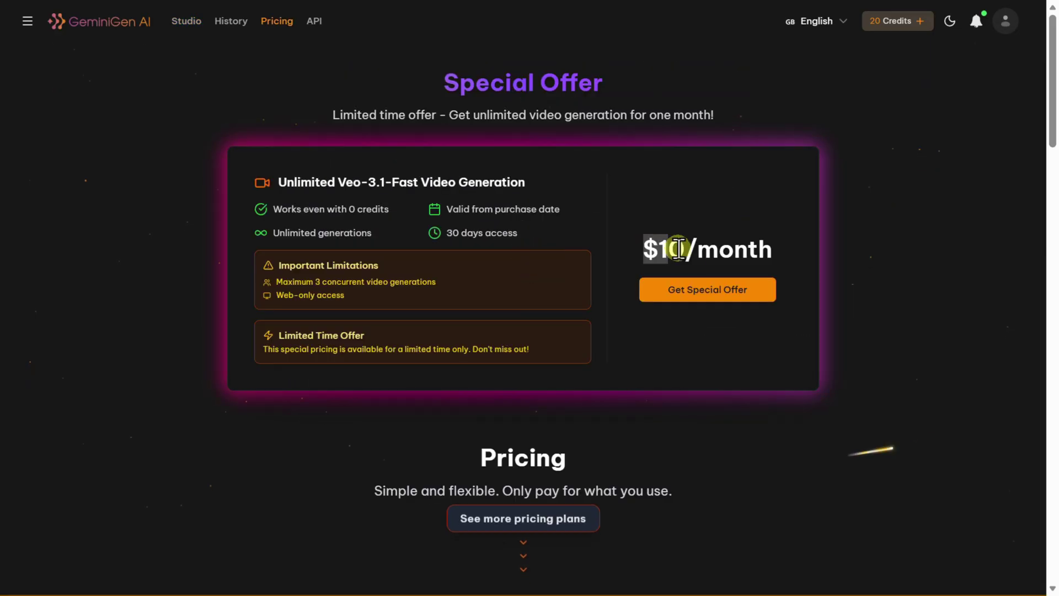
pyautogui.click(610, 233)
pyautogui.moveTo(281, 182); pyautogui.dragTo(544, 175)
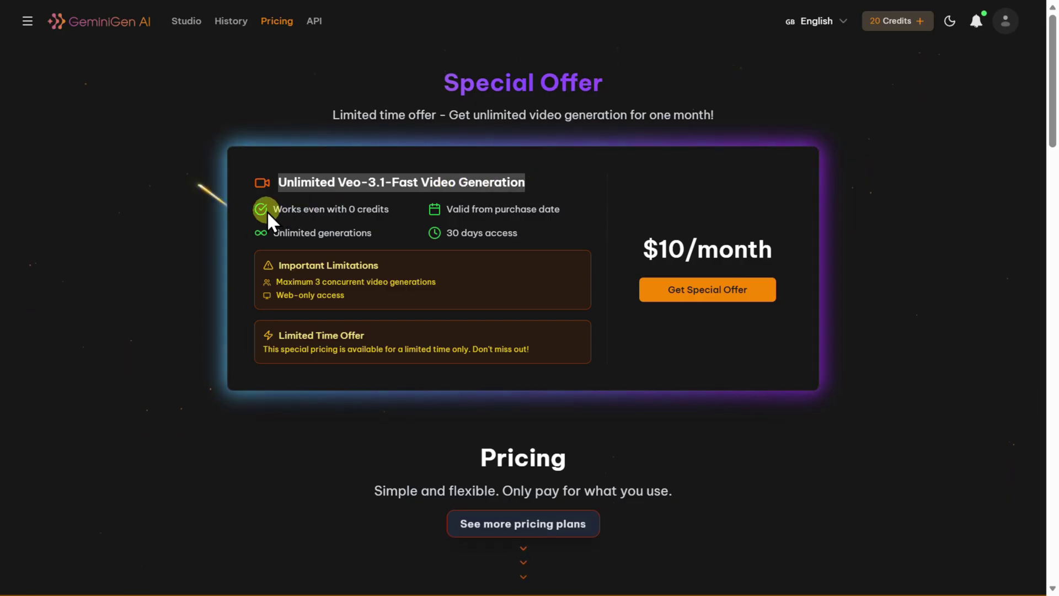
pyautogui.moveTo(272, 209); pyautogui.dragTo(391, 204)
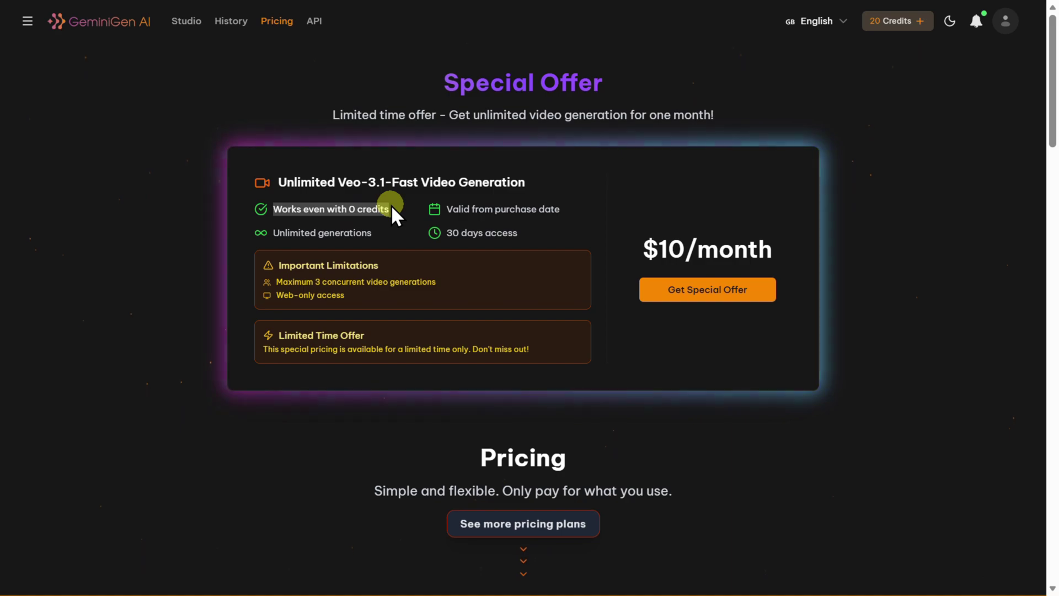
pyautogui.click(439, 239)
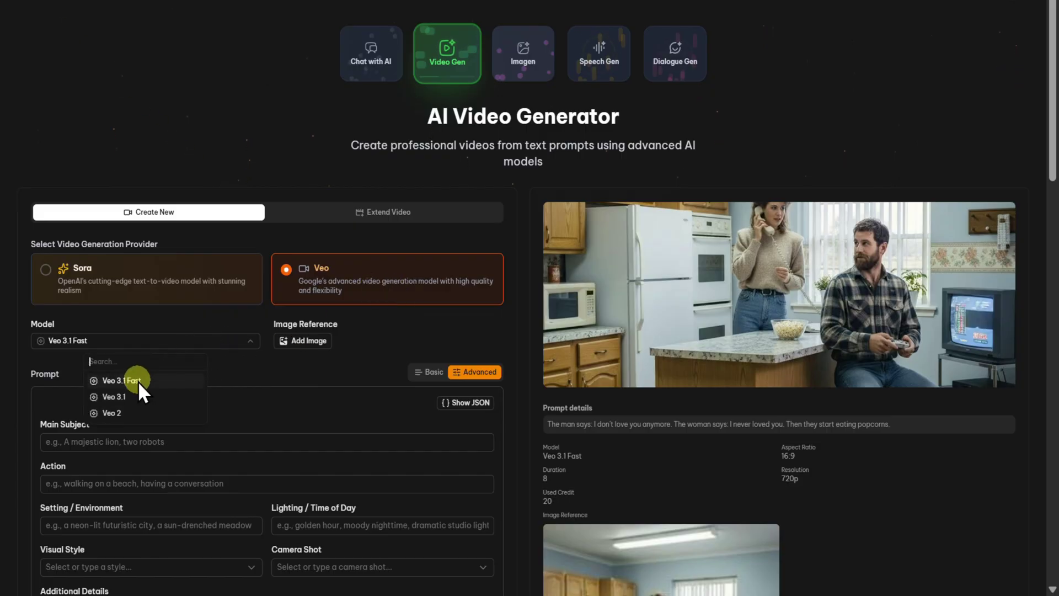
# - Generate the parkour-athlete video with Veo 3.1 Fast from a Basic prompt and play it
pyautogui.click(138, 381)
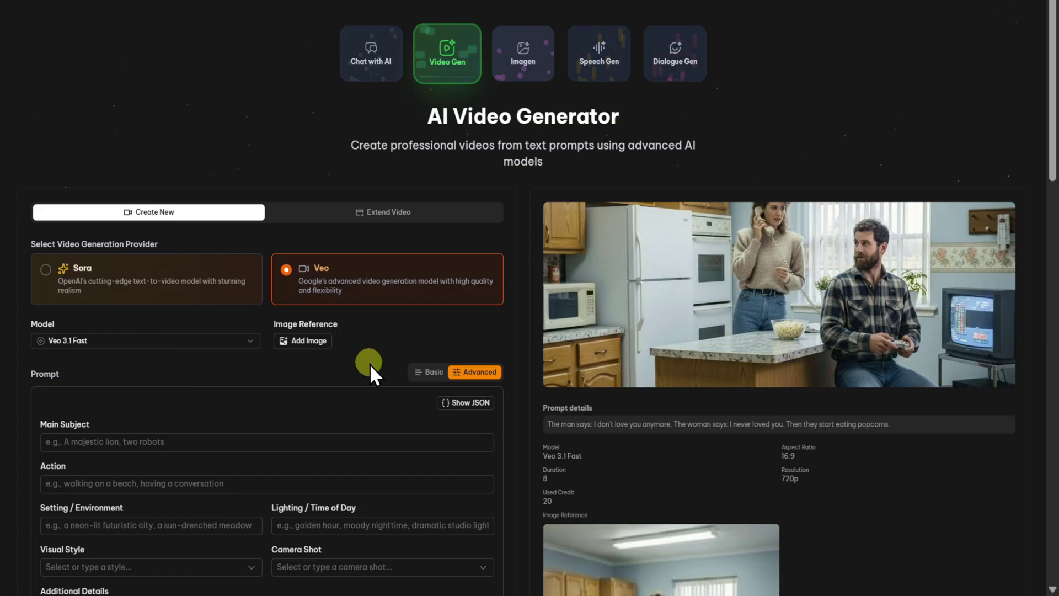
pyautogui.click(434, 373)
pyautogui.click(165, 409)
pyautogui.write('A highly-muscular parkour athlete sprinting at full speed through a brutalist cityscape at golden hour')
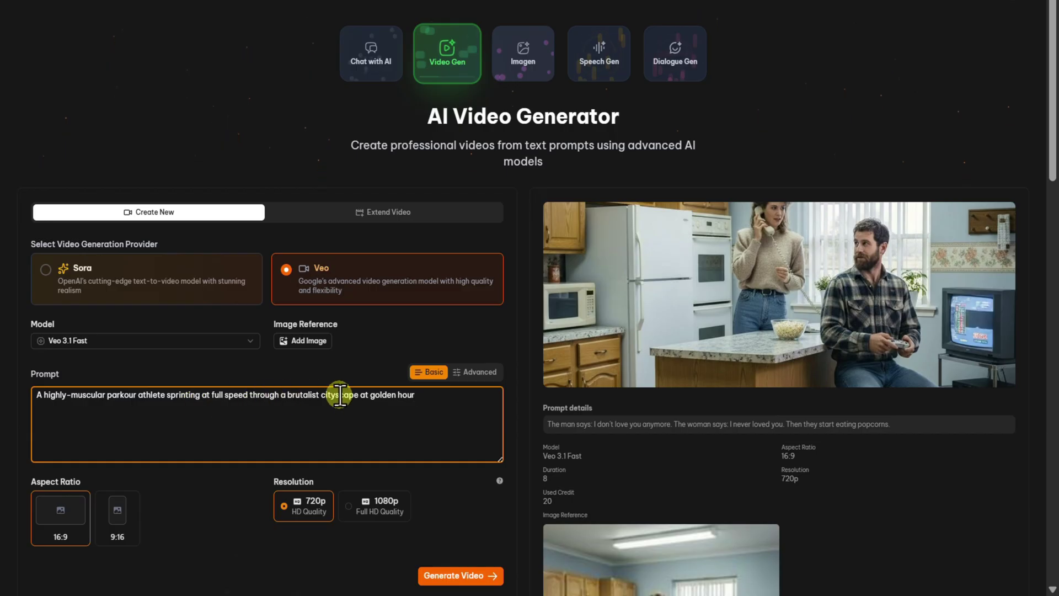
pyautogui.click(450, 575)
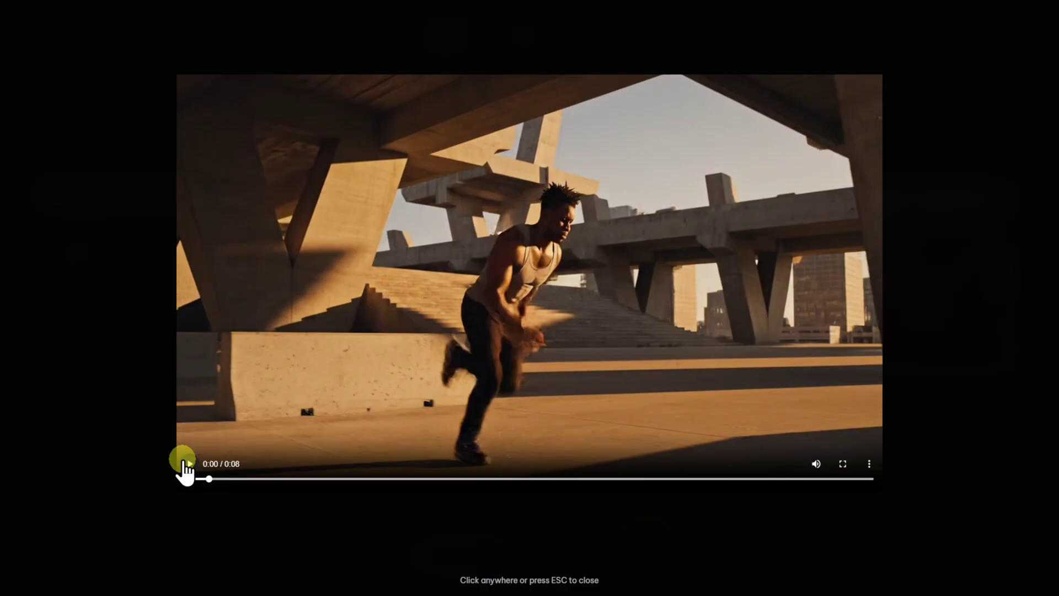
pyautogui.click(188, 465)
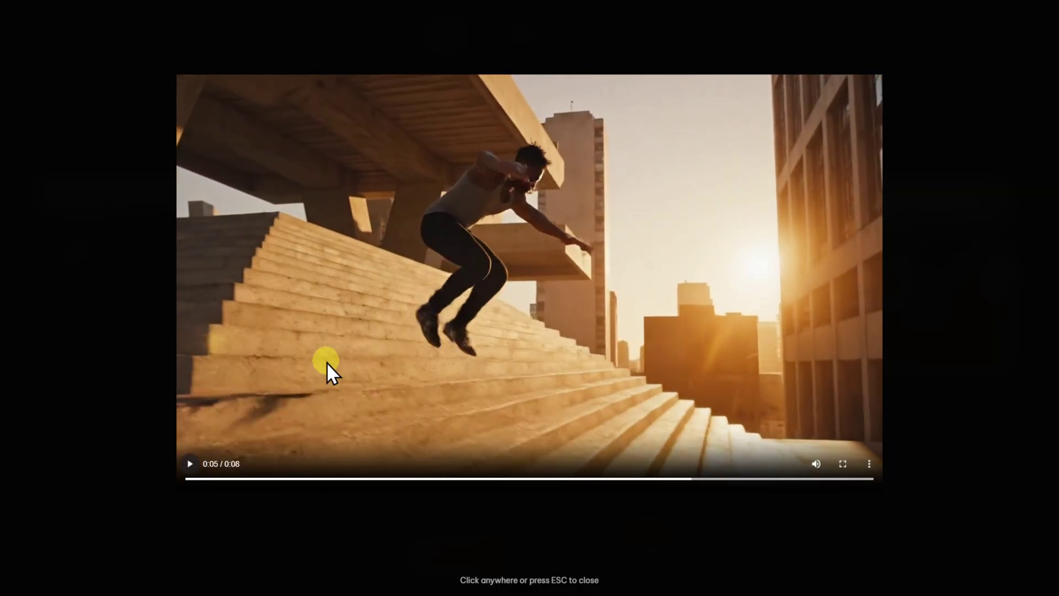
# - Finish the parkour clip, then open the kitchen popcorn video from history
pyautogui.click(190, 464)
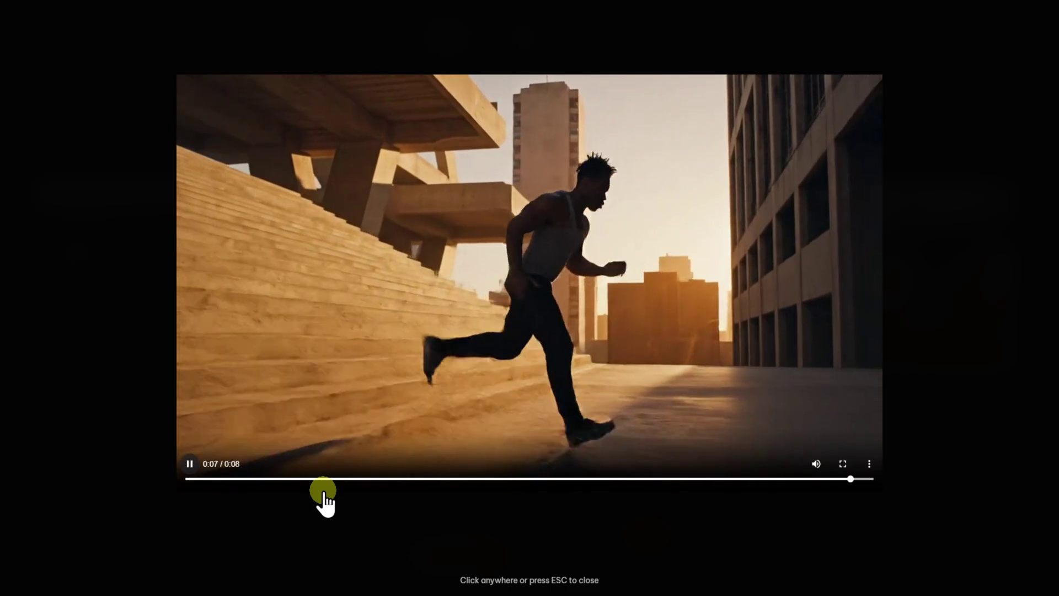
pyautogui.click(407, 398)
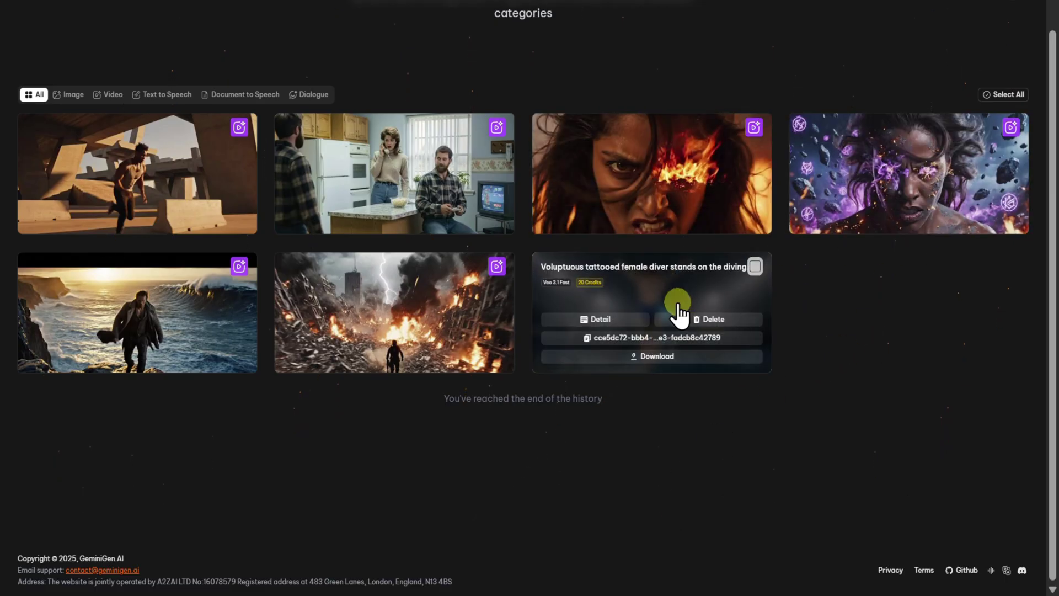
pyautogui.moveTo(373, 331)
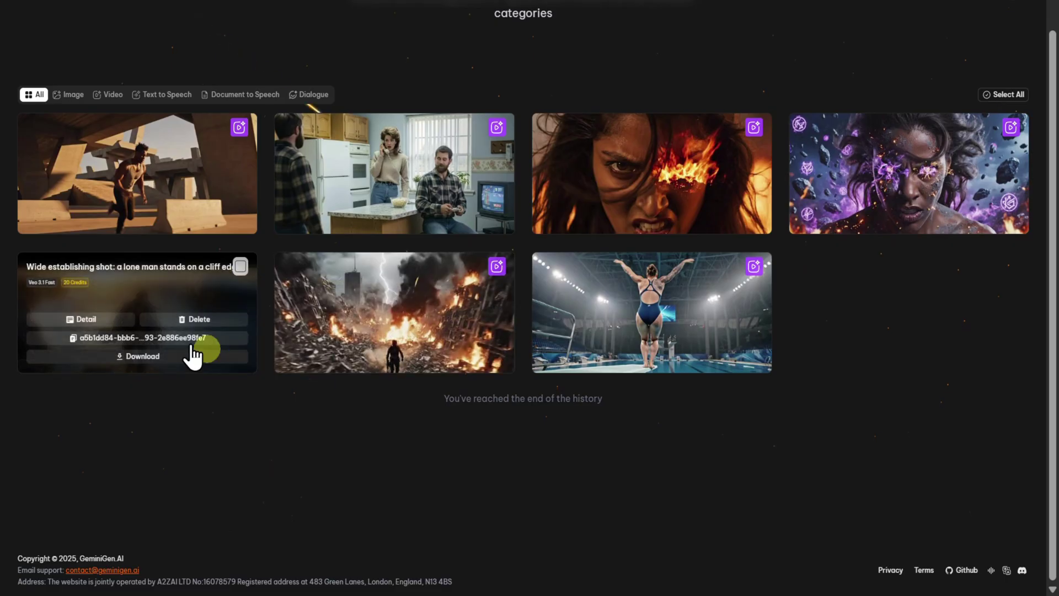
pyautogui.moveTo(427, 218)
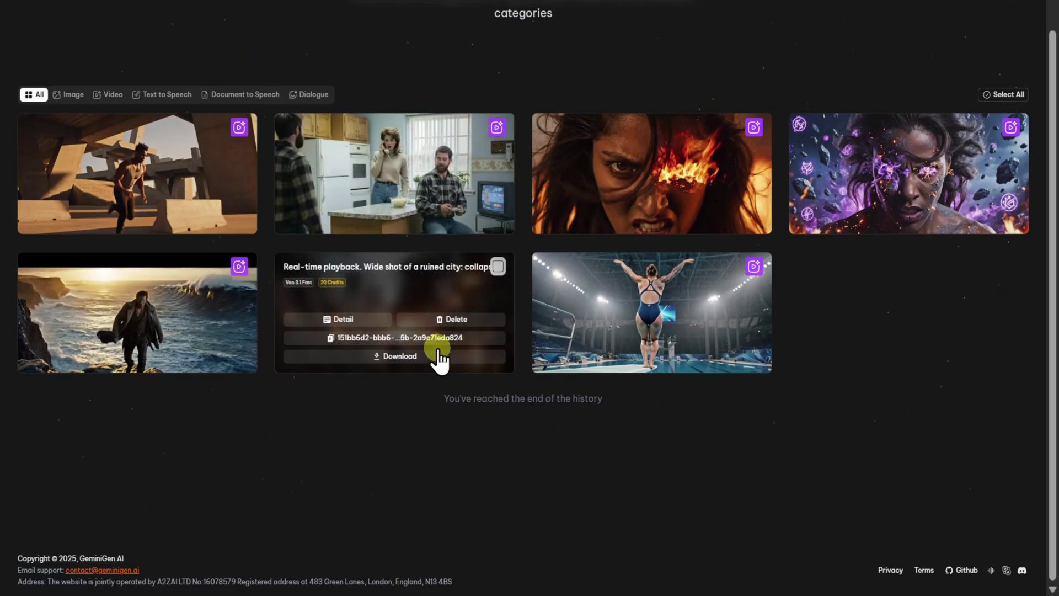
pyautogui.click(406, 163)
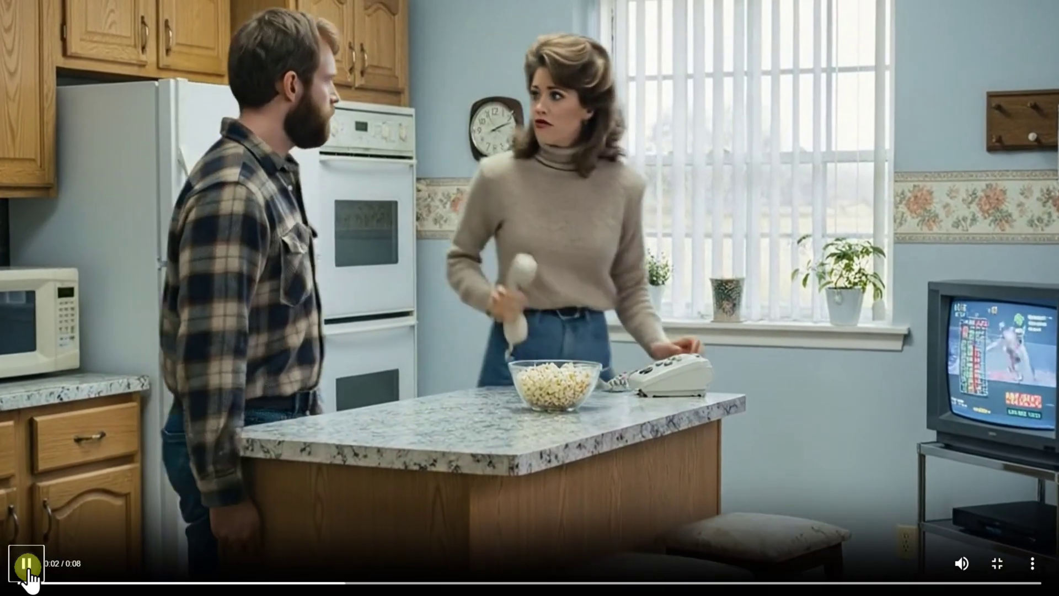
# - Pause, resume and rewind the kitchen clip to 0:01, then play the cliff-top storm clip
pyautogui.click(26, 566)
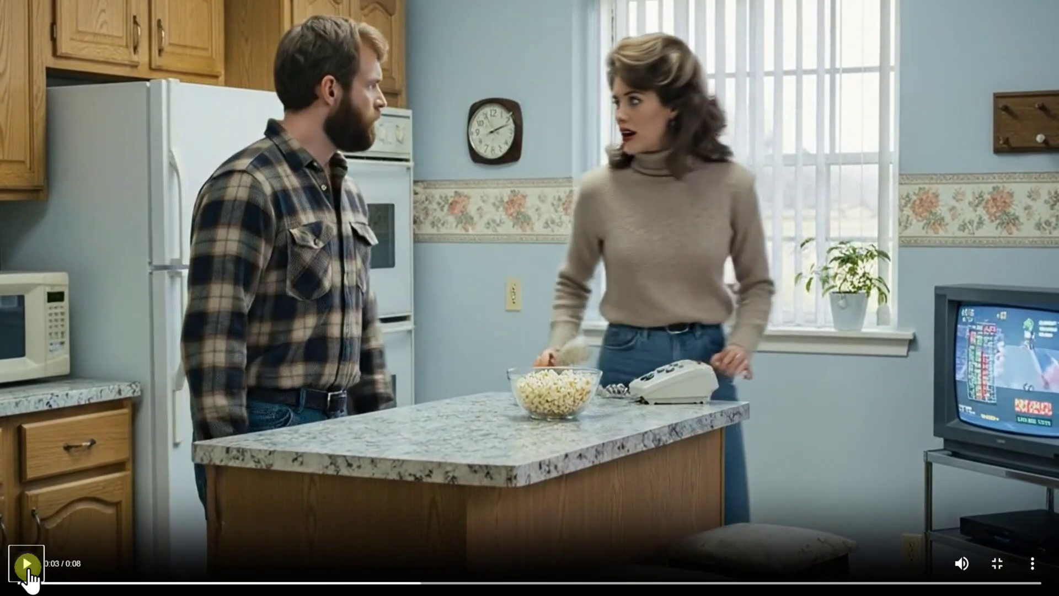
pyautogui.click(27, 569)
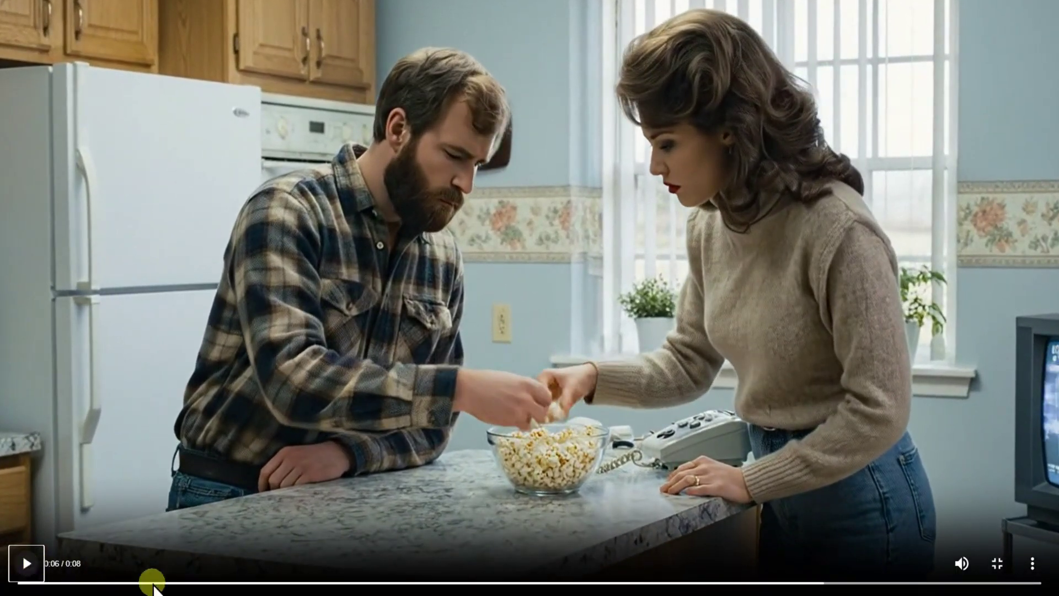
pyautogui.click(246, 583)
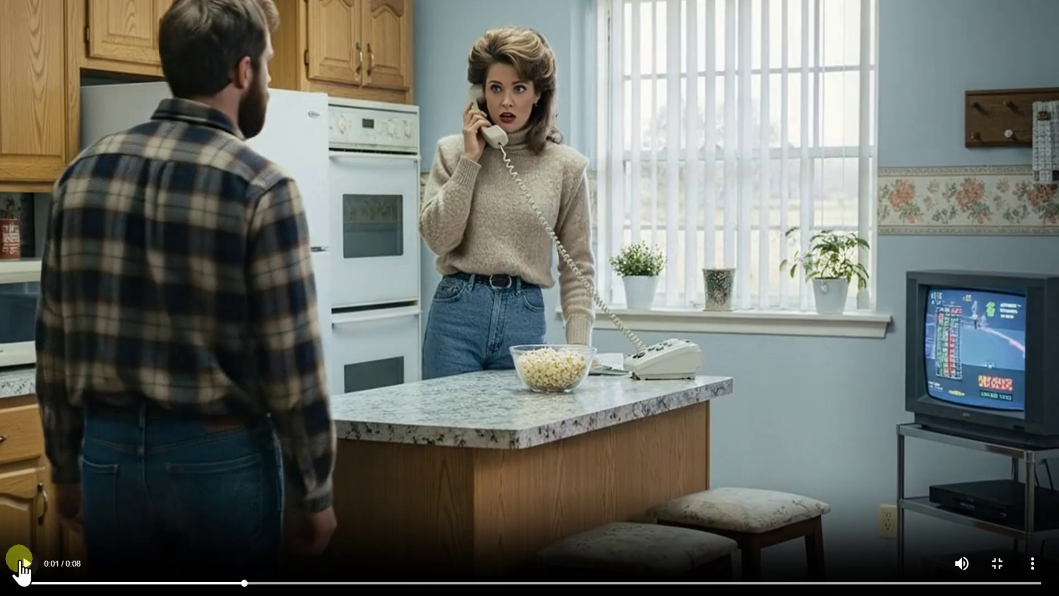
pyautogui.click(24, 563)
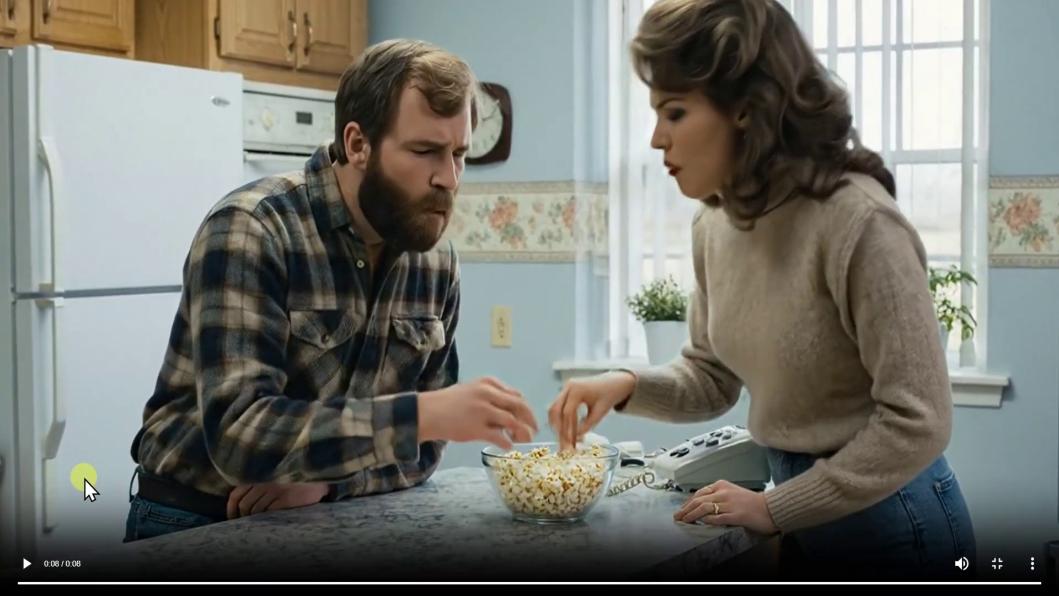
pyautogui.click(26, 563)
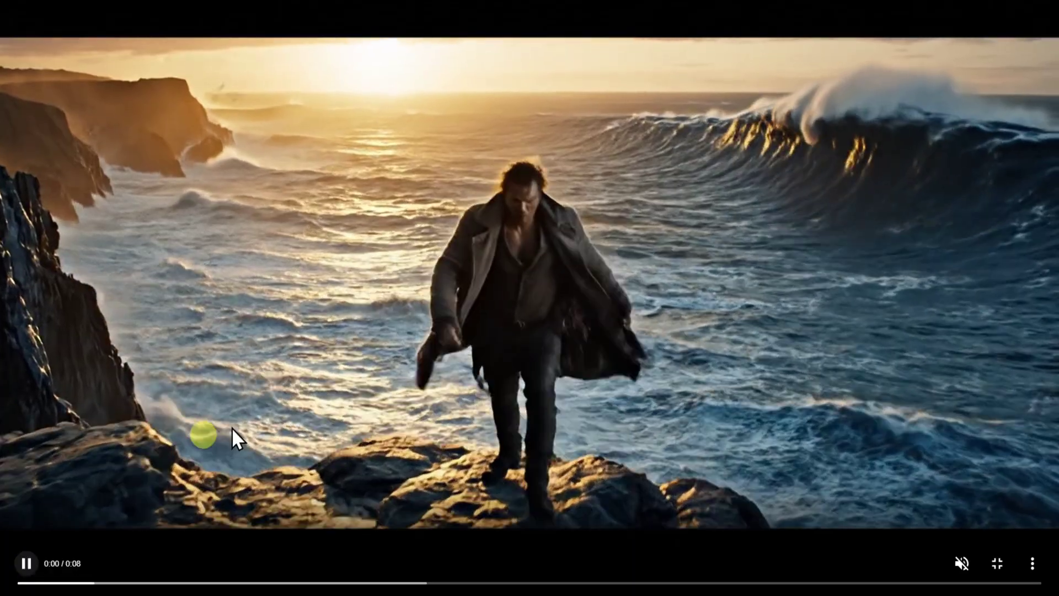